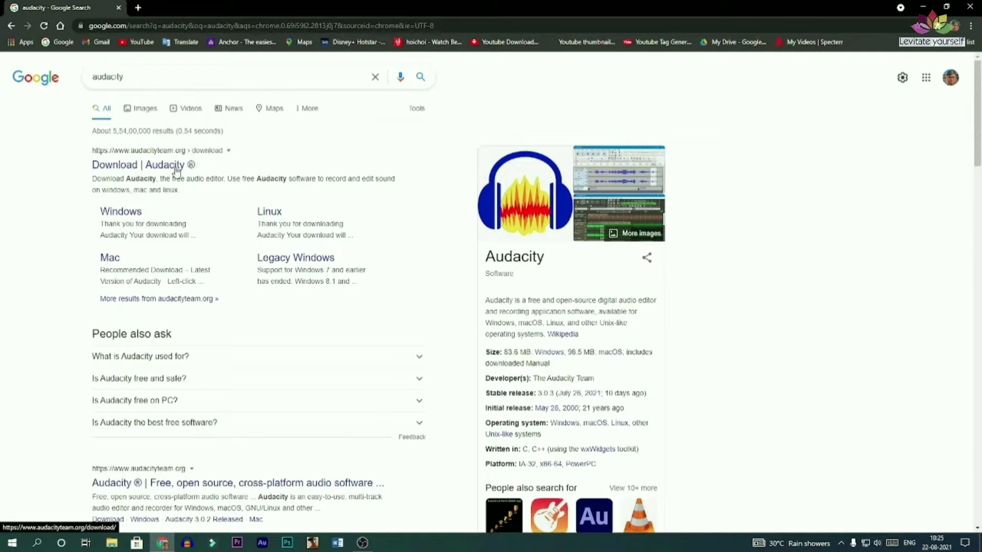
# Step: Open Audacity's official download page from the search results and start the Windows installer download
pyautogui.click(121, 169)
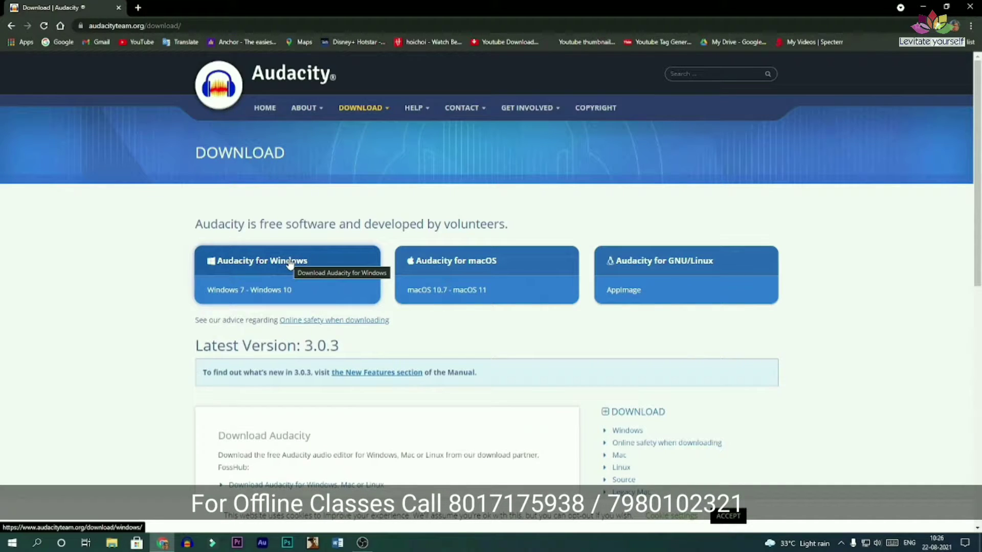
pyautogui.click(290, 263)
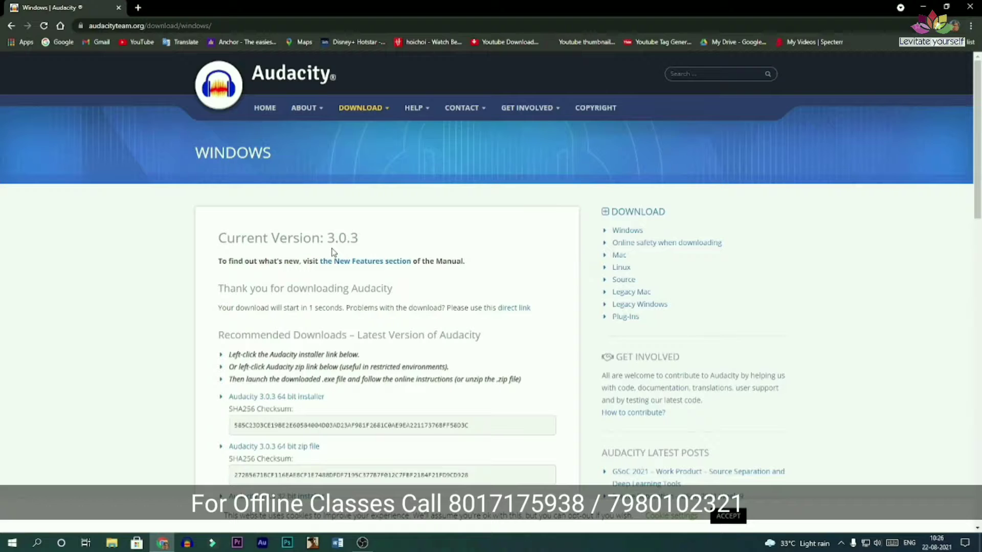
pyautogui.scroll(-2, 333, 251)
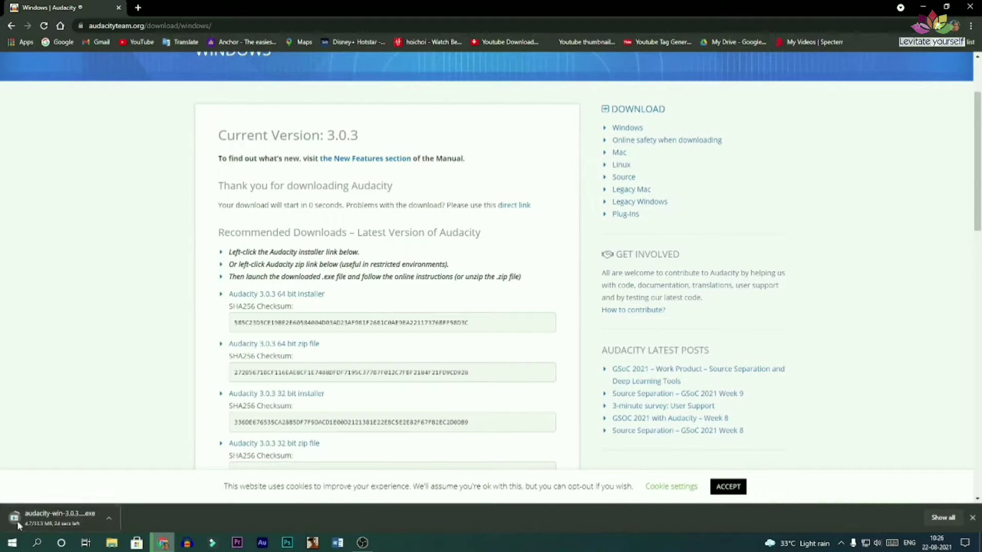
# Step: Cancel the running download of the Audacity Windows installer
pyautogui.click(109, 518)
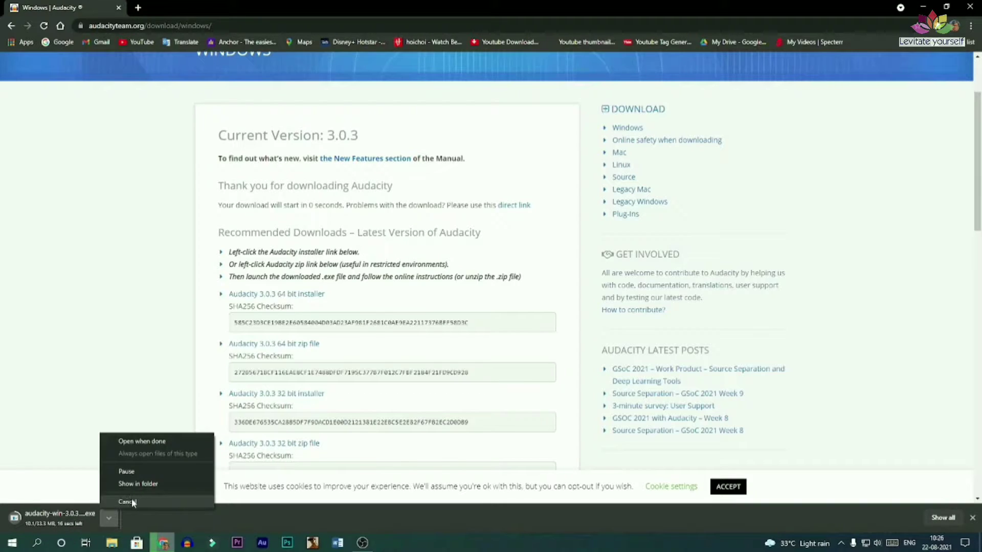
pyautogui.click(131, 502)
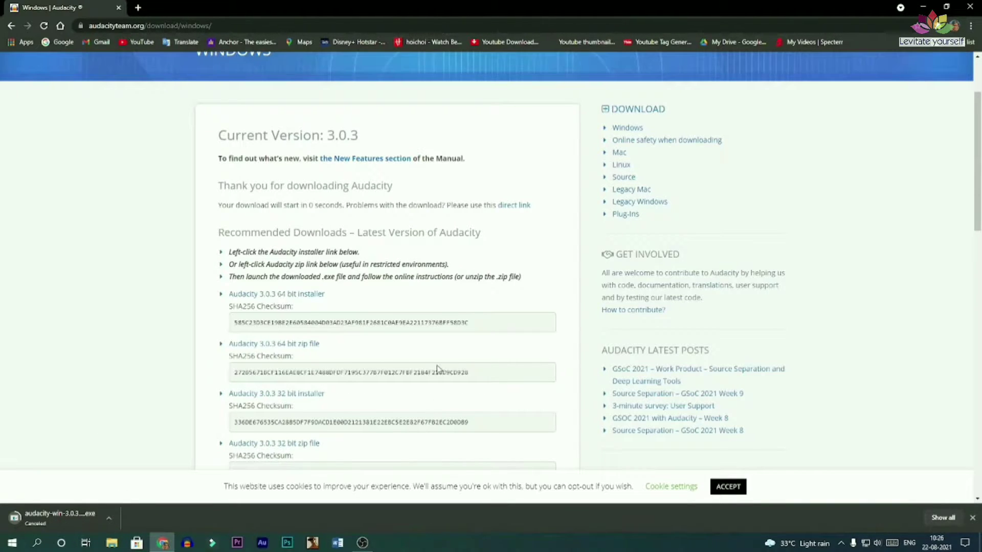
# Step: Examine the Windows download page for the 64-bit and 32-bit installers, optional downloads and system requirements
pyautogui.scroll(-1, 438, 368)
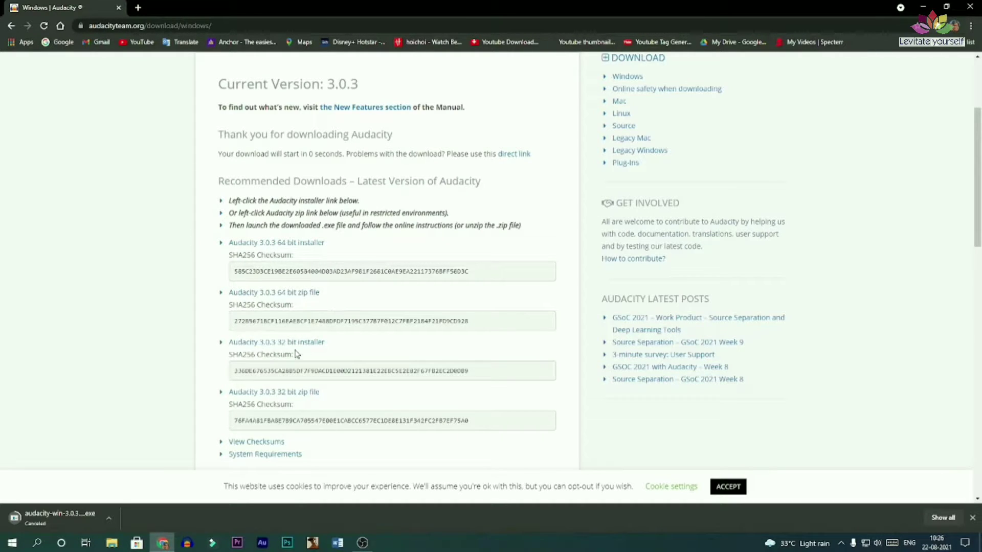
pyautogui.scroll(-2, 333, 350)
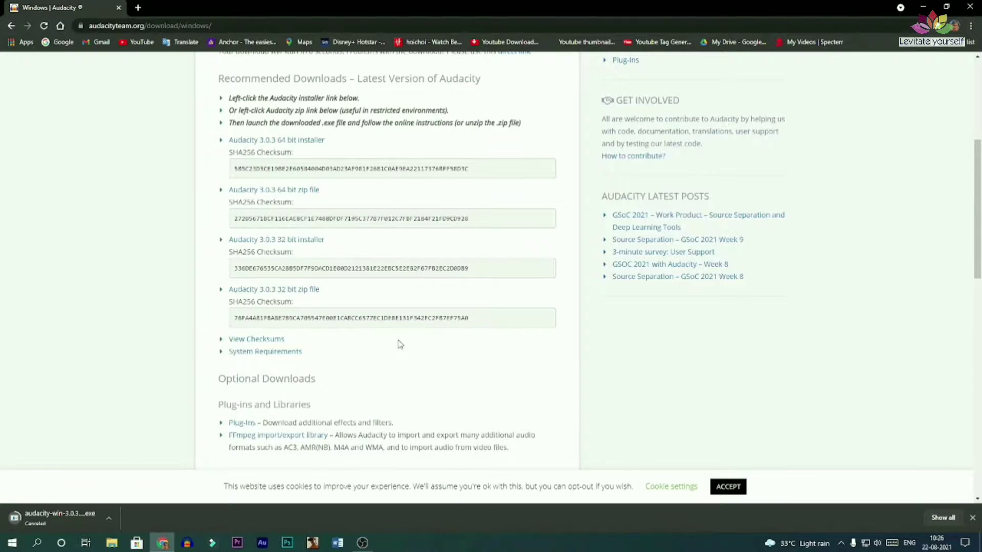
pyautogui.scroll(-2, 399, 344)
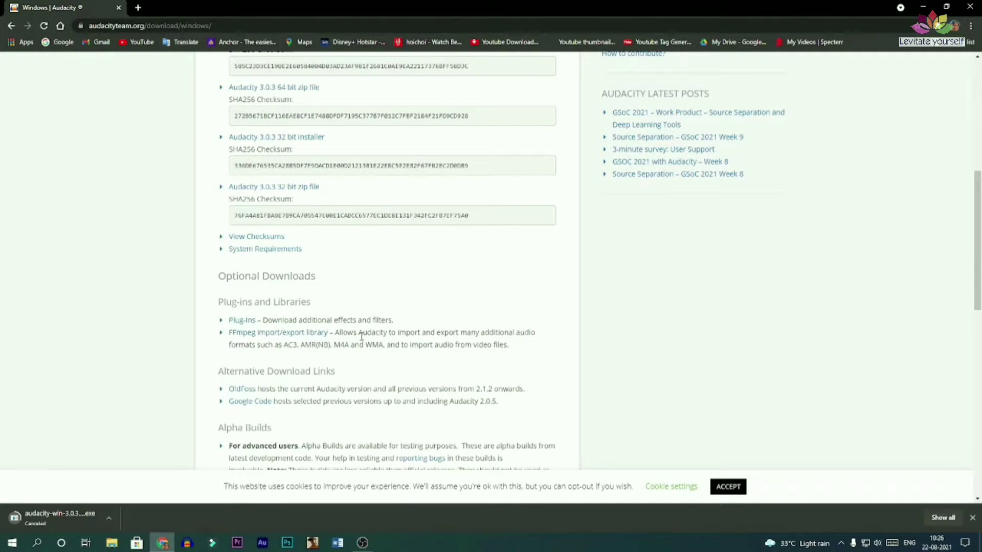
pyautogui.scroll(-3, 205, 394)
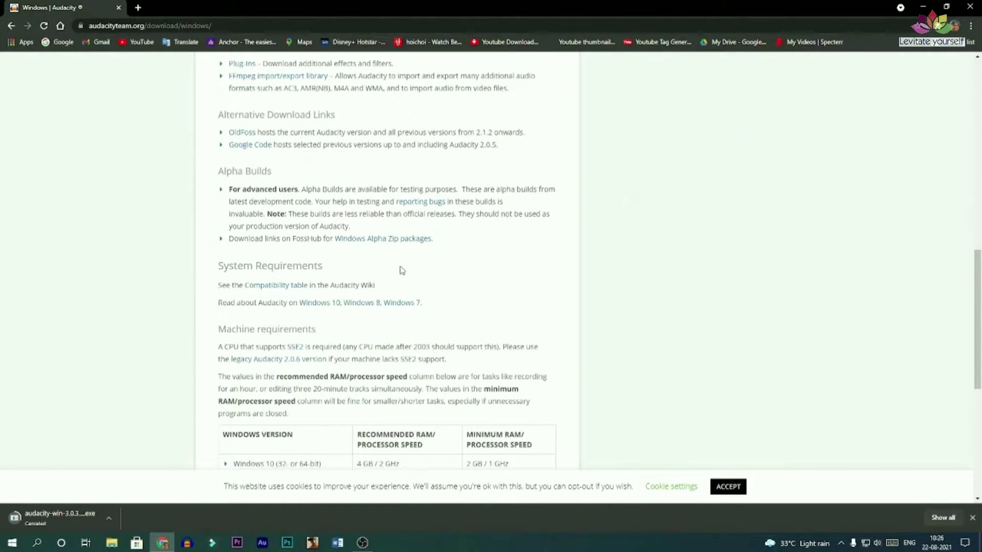
pyautogui.scroll(-4, 361, 287)
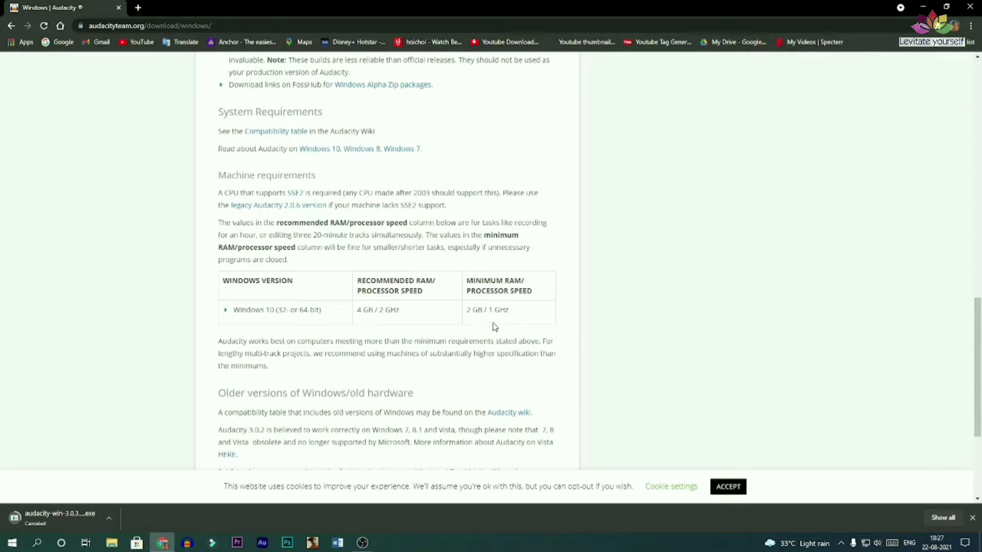
pyautogui.scroll(-5, 519, 326)
pyautogui.scroll(15, 335, 340)
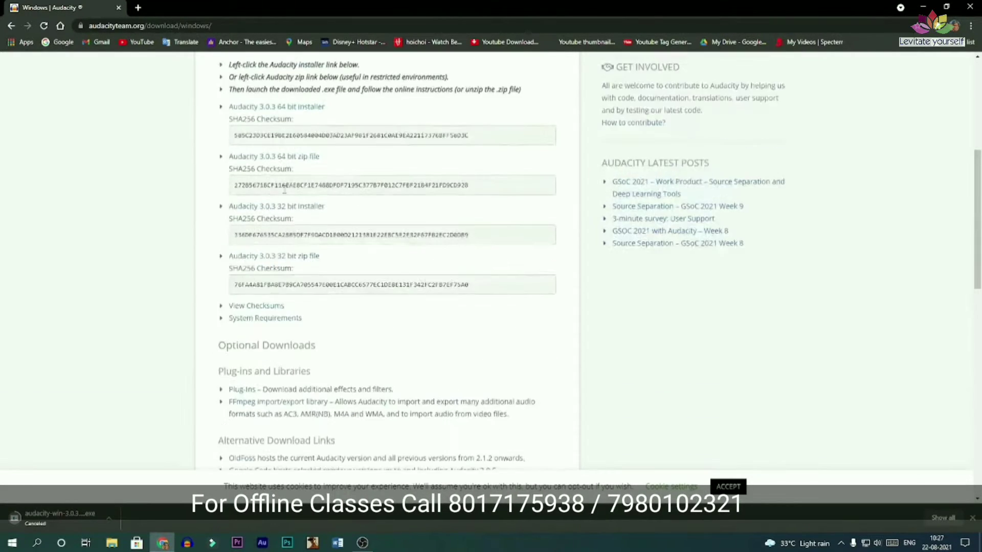
# Step: Minimize the browser and launch the installed Audacity program from the desktop
pyautogui.click(923, 6)
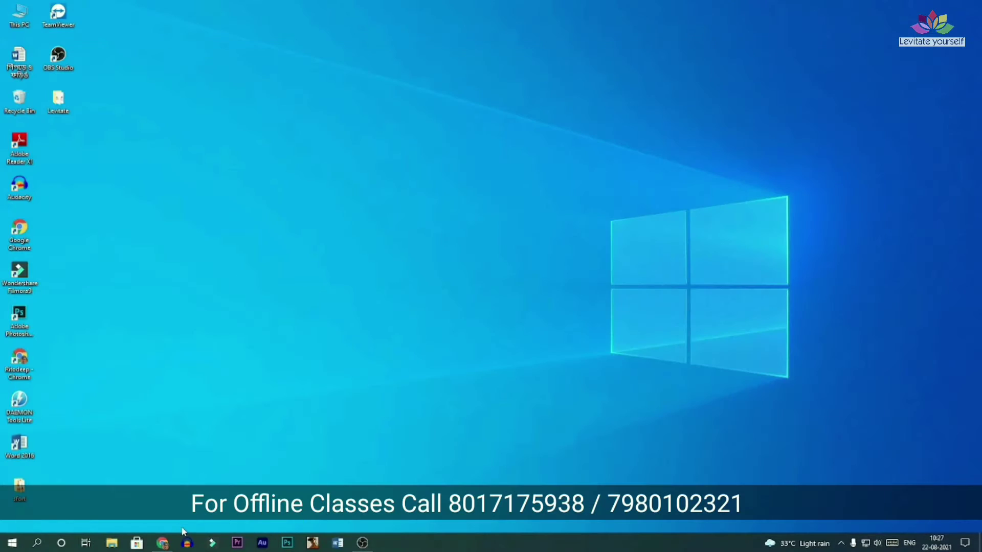
pyautogui.doubleClick(19, 187)
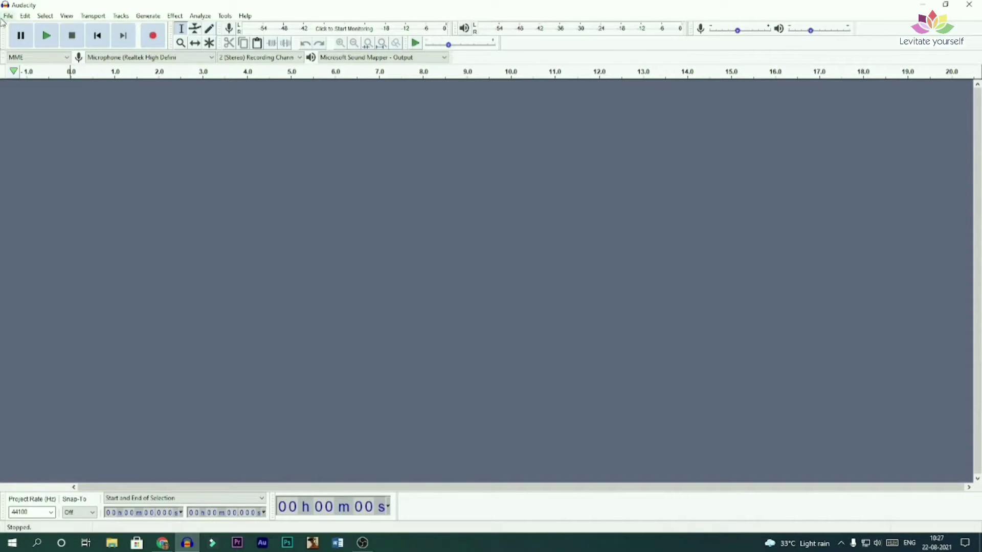
# Step: Examine the available file, editing and selection commands, including the track and clip boundary selection options
pyautogui.click(8, 15)
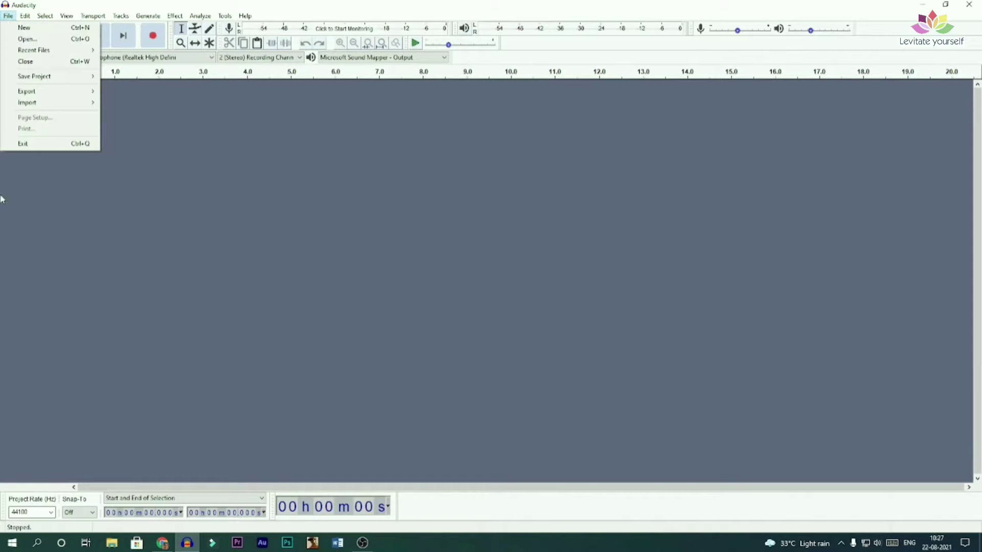
pyautogui.click(110, 239)
pyautogui.click(25, 15)
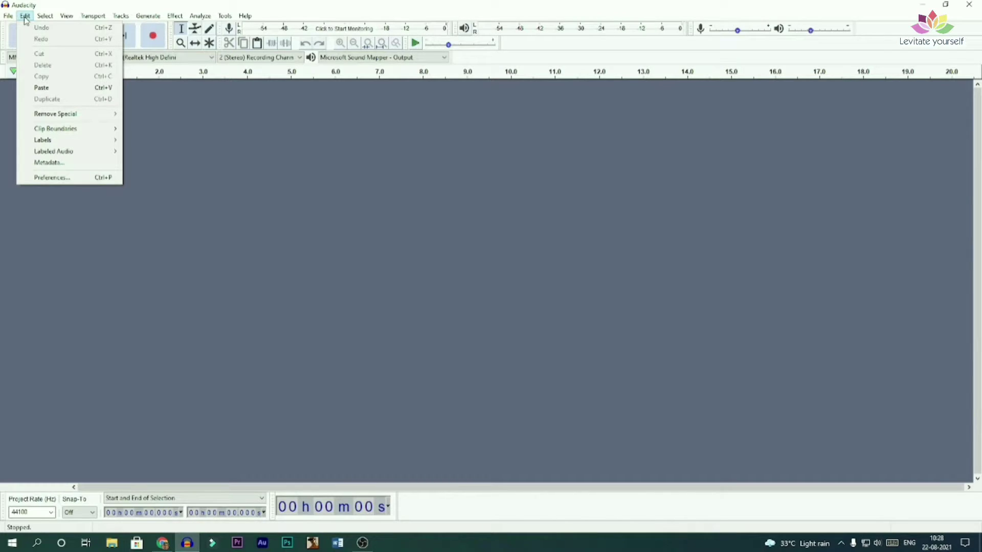
pyautogui.moveTo(79, 115)
pyautogui.click(154, 105)
pyautogui.click(44, 16)
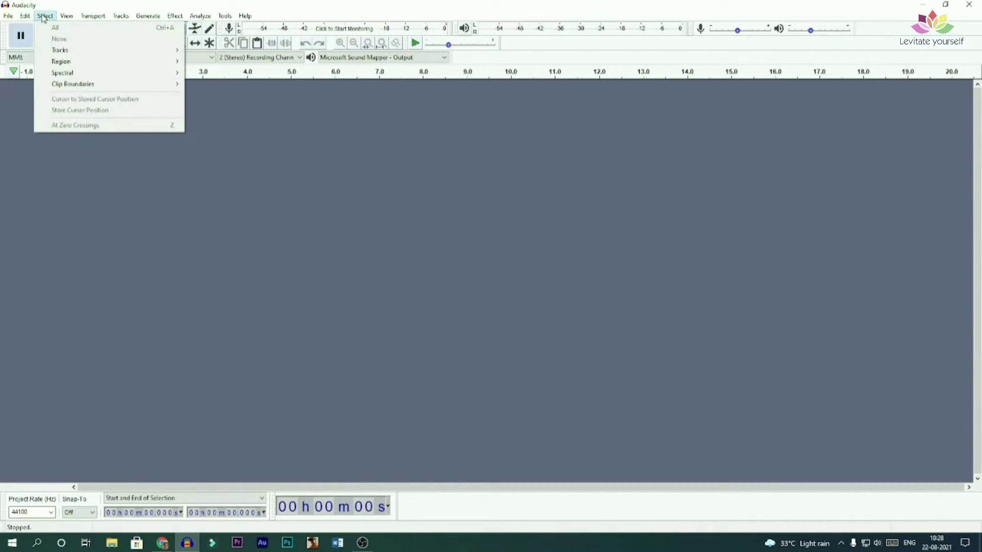
pyautogui.moveTo(58, 62)
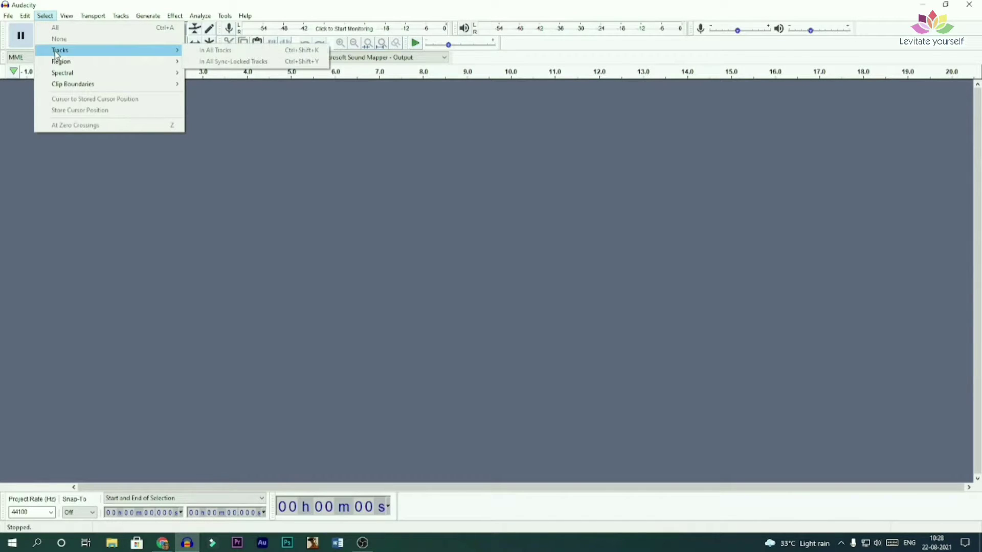
pyautogui.moveTo(115, 85)
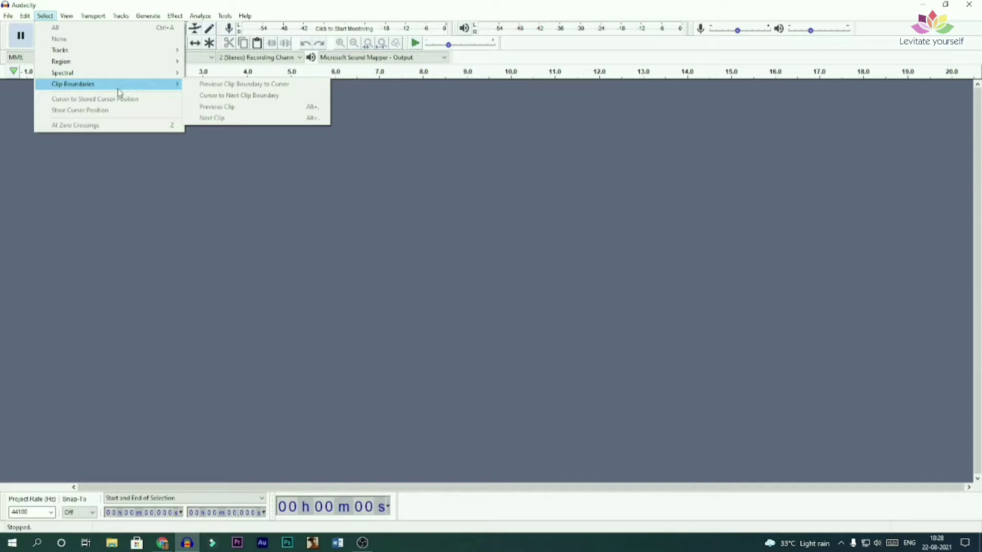
pyautogui.click(227, 158)
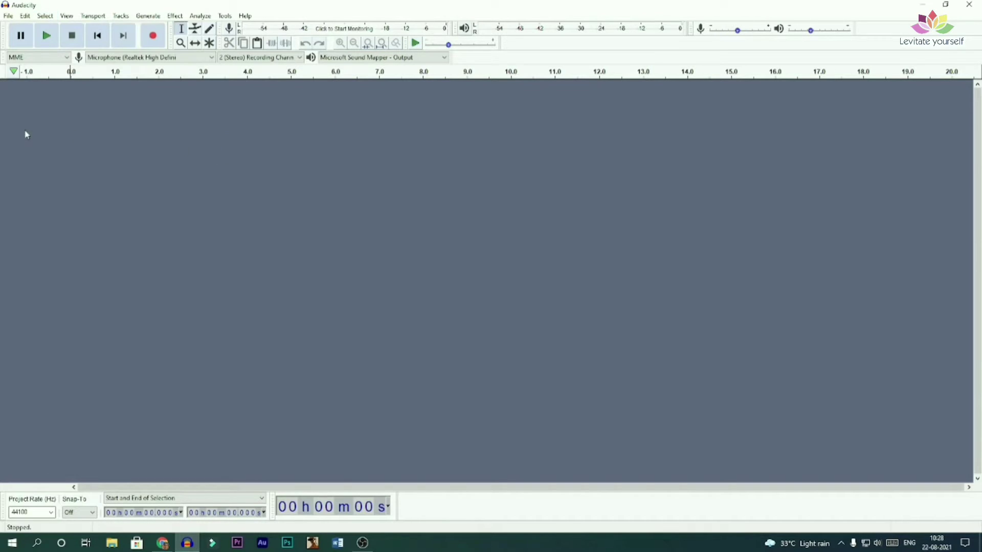
# Step: Examine the view and track commands, including track sizing and new track types, and the list of audio effects
pyautogui.click(67, 16)
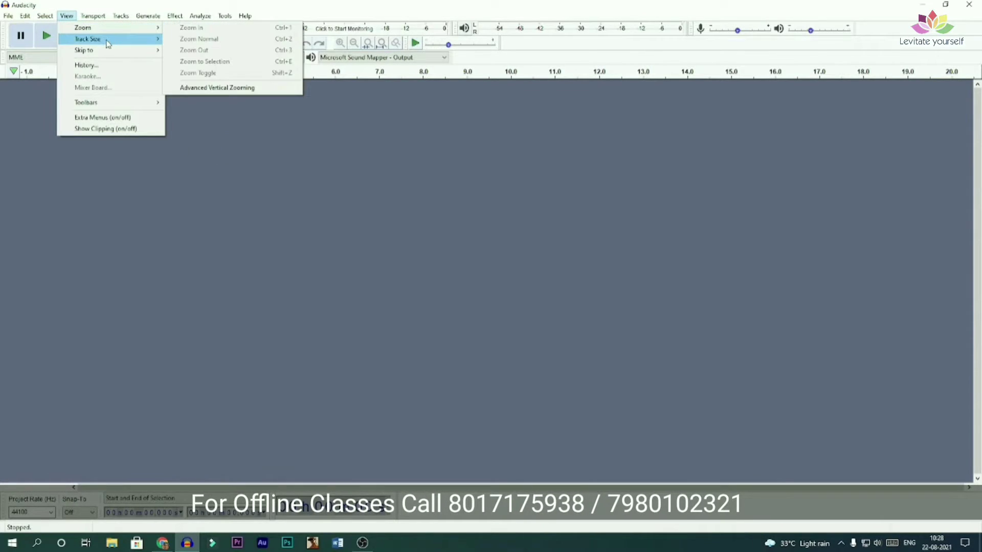
pyautogui.moveTo(108, 44)
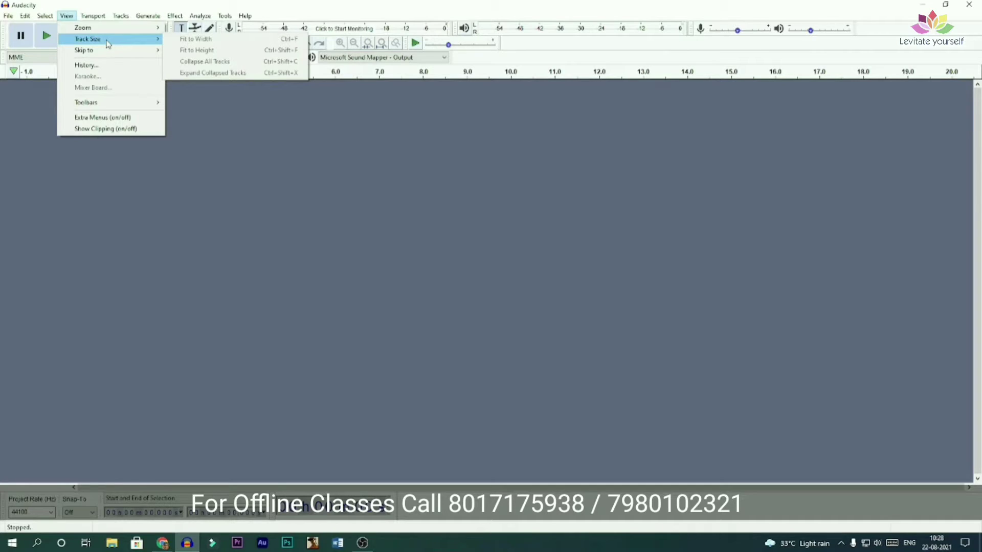
pyautogui.click(224, 218)
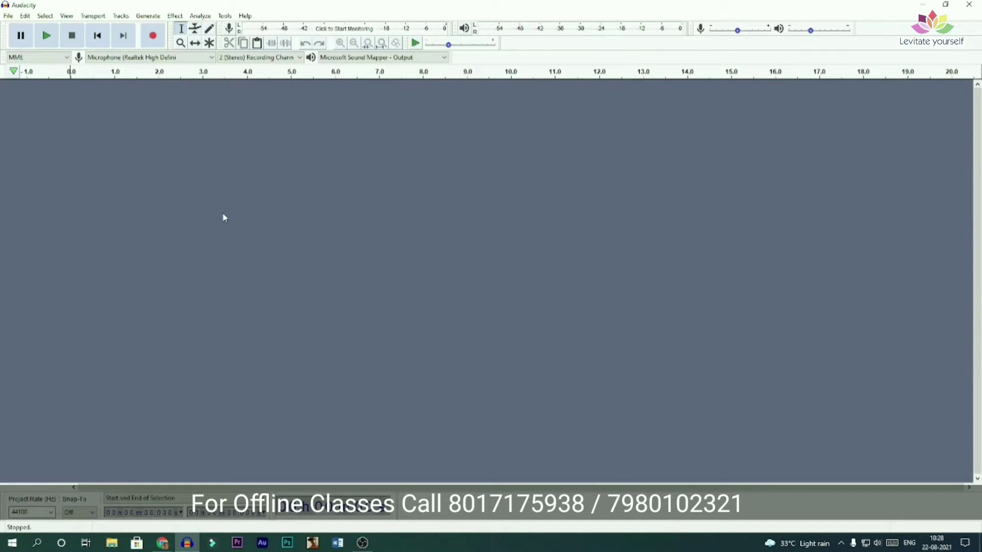
pyautogui.click(121, 16)
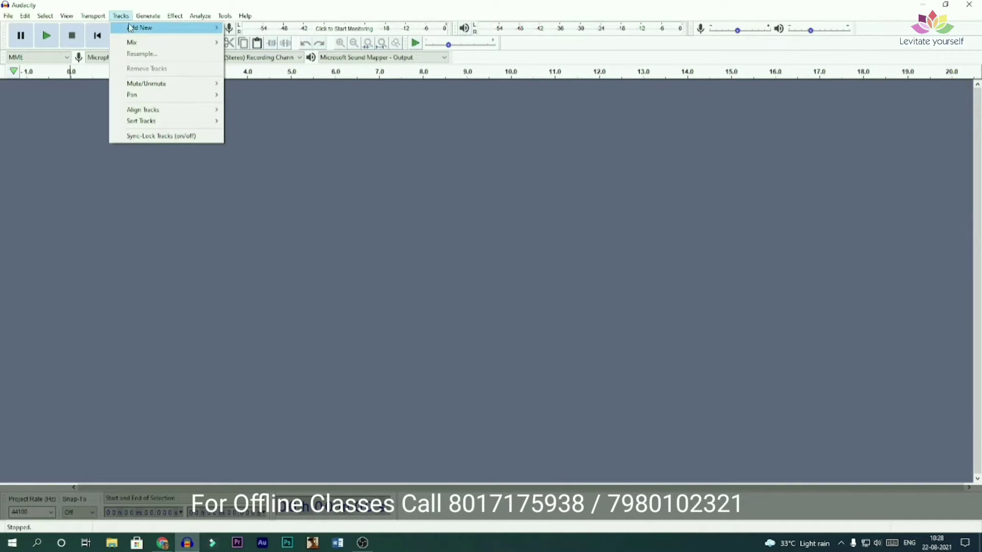
pyautogui.moveTo(132, 27)
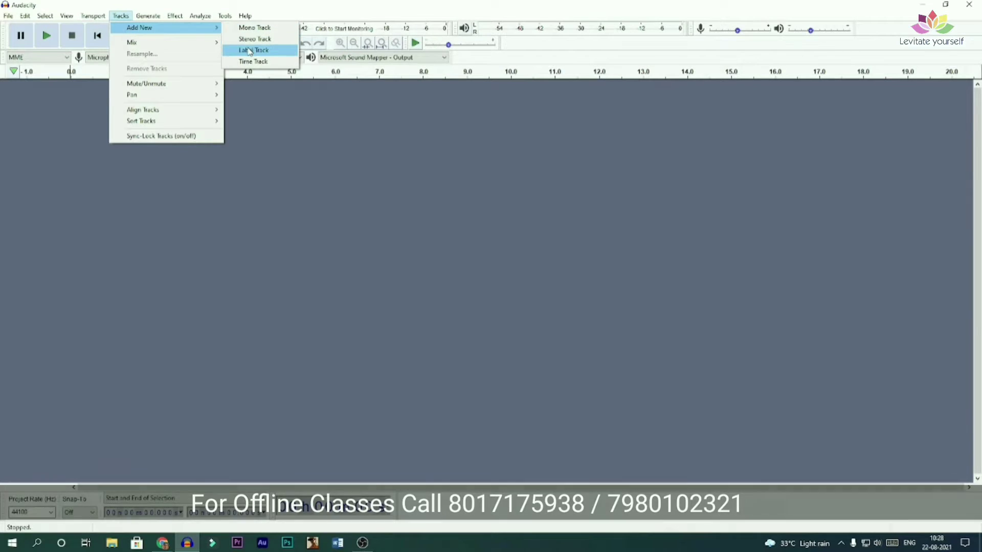
pyautogui.moveTo(189, 43)
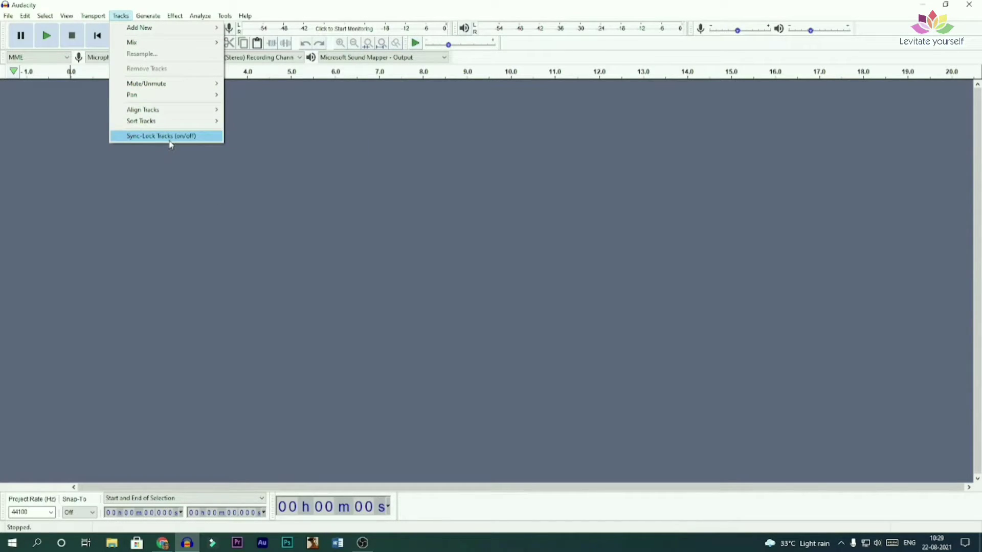
pyautogui.click(278, 132)
pyautogui.click(175, 16)
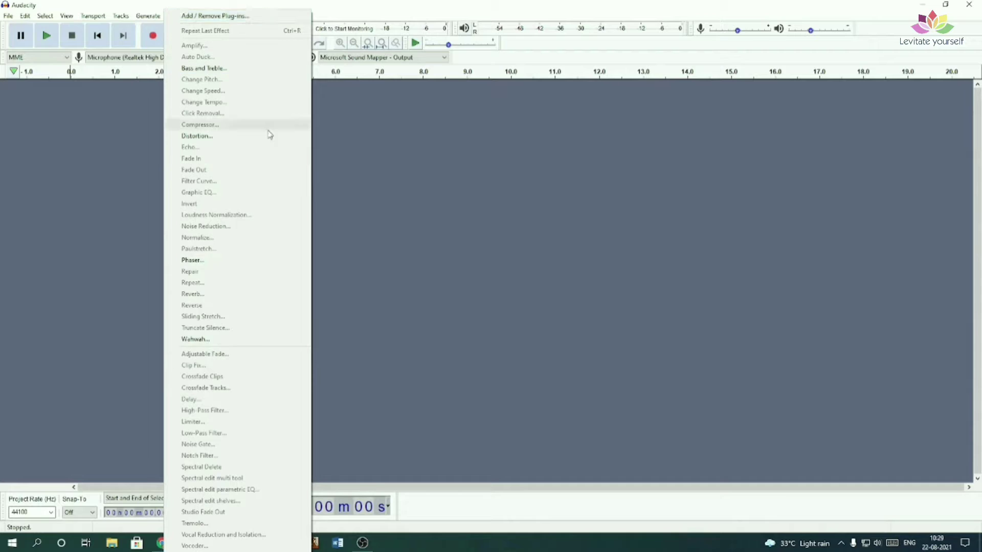
pyautogui.click(224, 16)
pyautogui.click(222, 20)
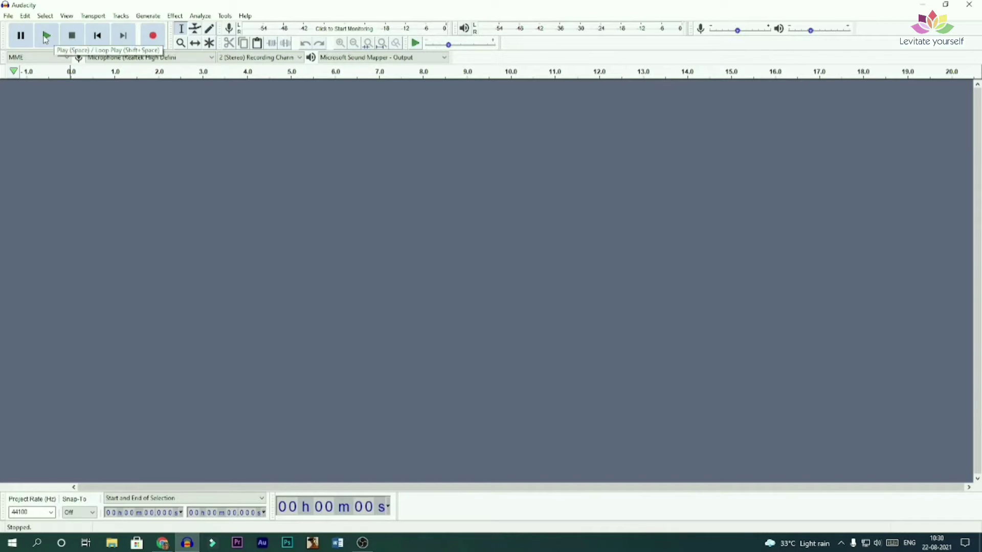
# Step: Record a stereo audio track about 21 seconds long from the microphone
pyautogui.click(146, 45)
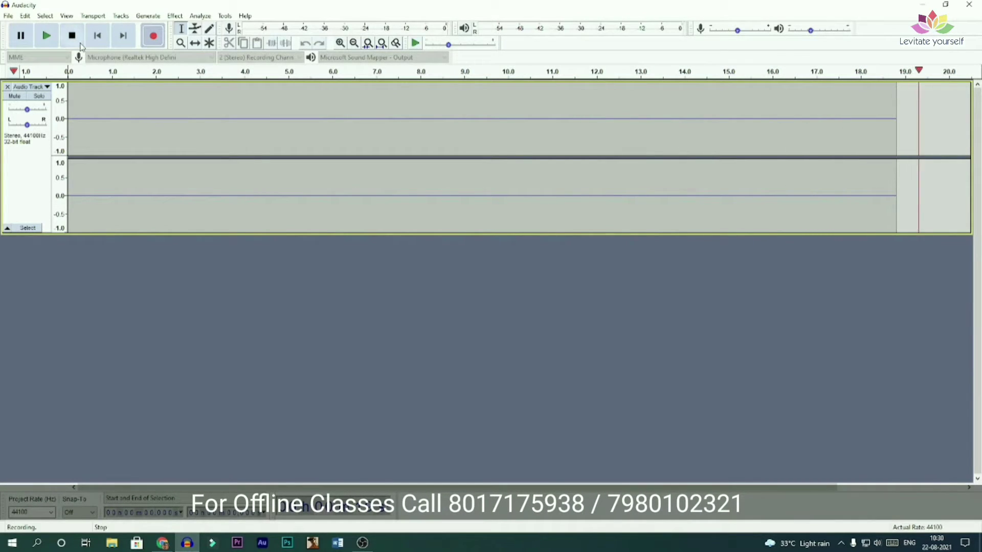
pyautogui.click(74, 37)
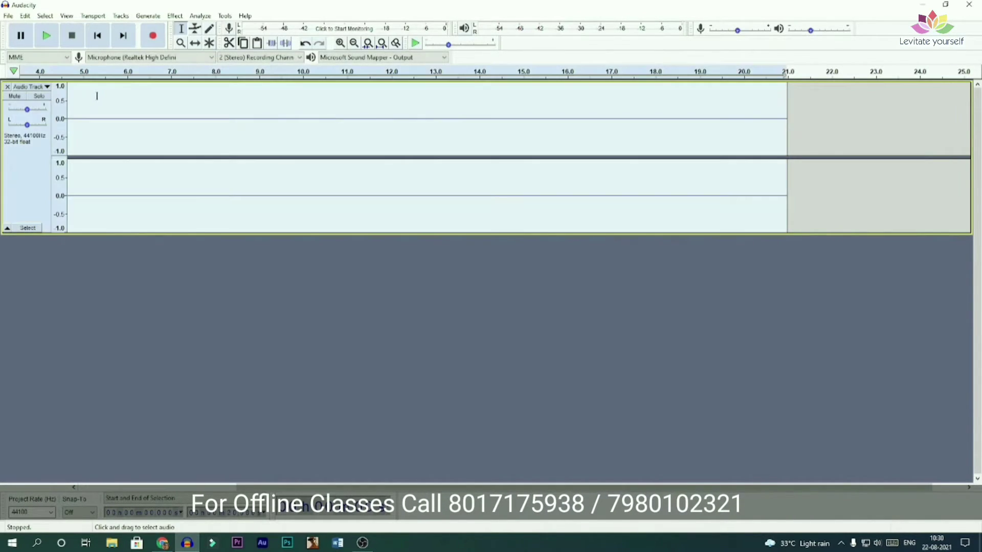
# Step: Delete the recorded audio from the track and reduce the track's height
pyautogui.click(96, 96)
pyautogui.moveTo(368, 234); pyautogui.dragTo(196, 189)
# Step: Check the available audio host options for recording and playback
pyautogui.click(41, 57)
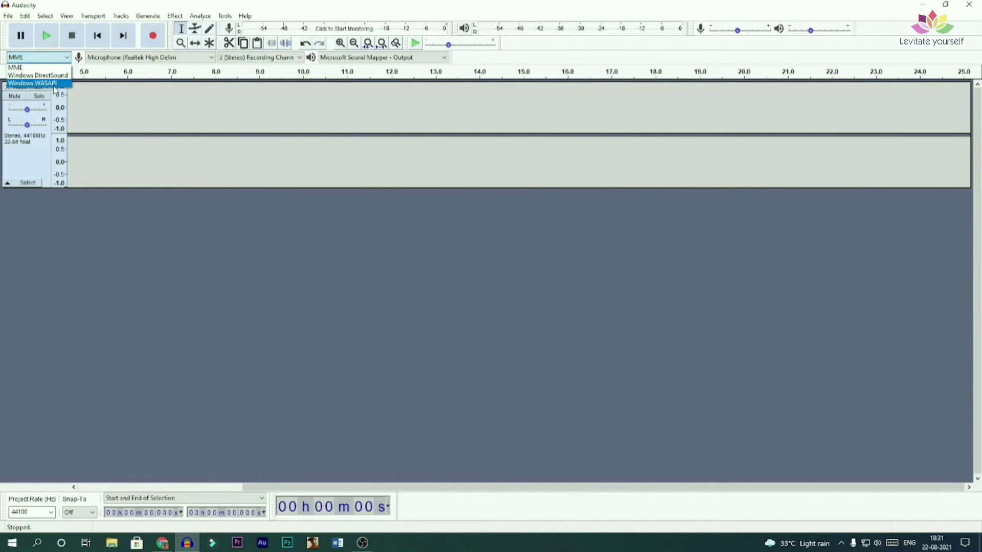
pyautogui.click(2, 87)
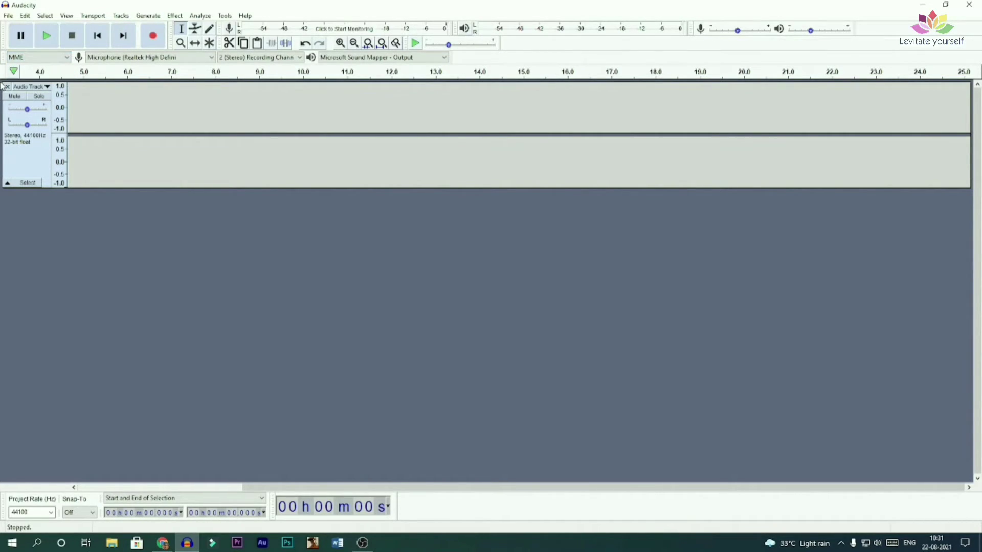
pyautogui.click(130, 185)
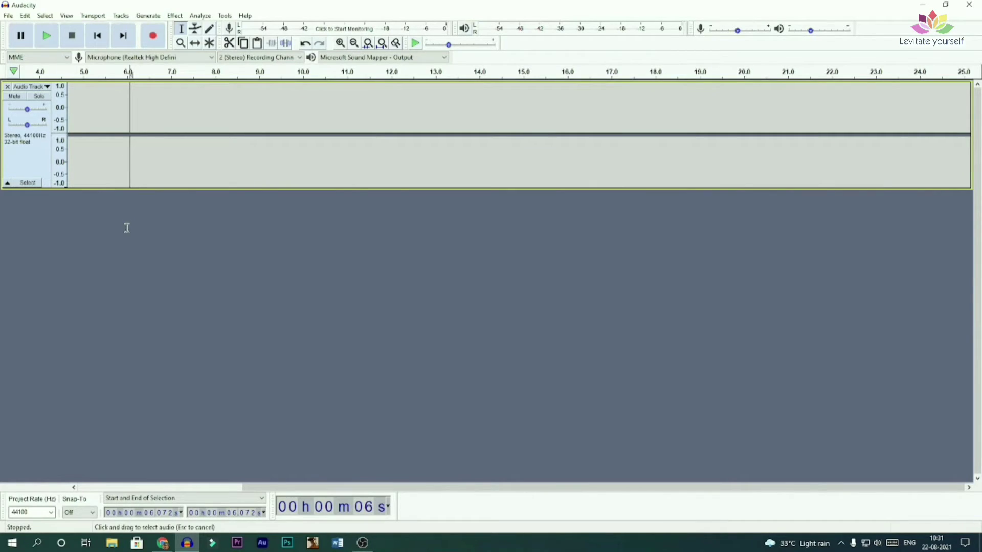
# Step: Set the recording device to Microsoft Sound Mapper - Input with 2 (Stereo) Recording Channels
pyautogui.click(165, 61)
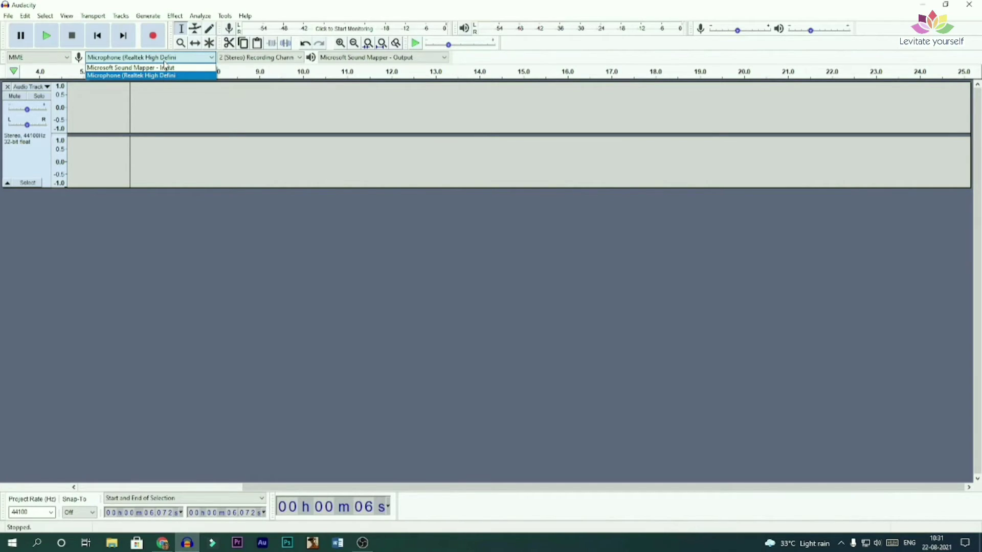
pyautogui.click(129, 67)
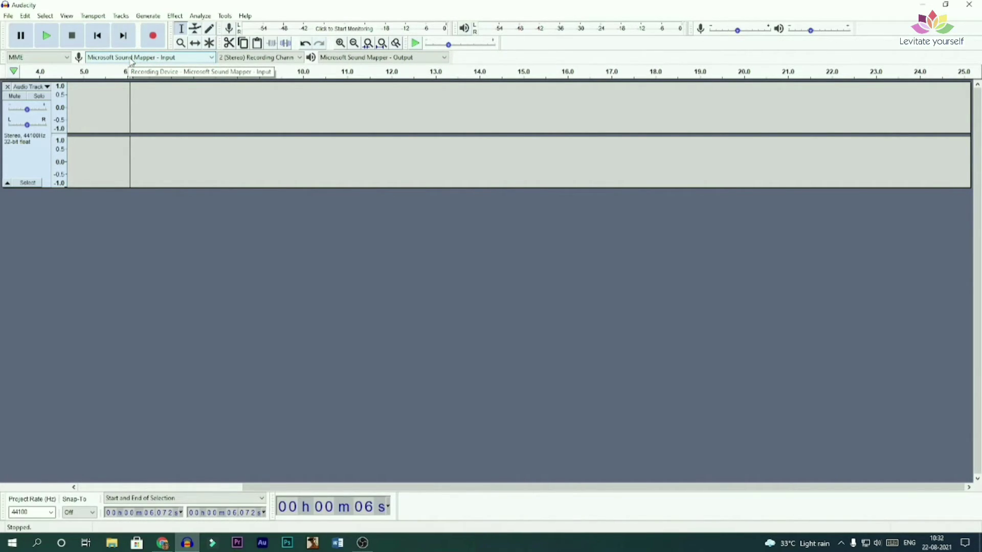
pyautogui.click(267, 57)
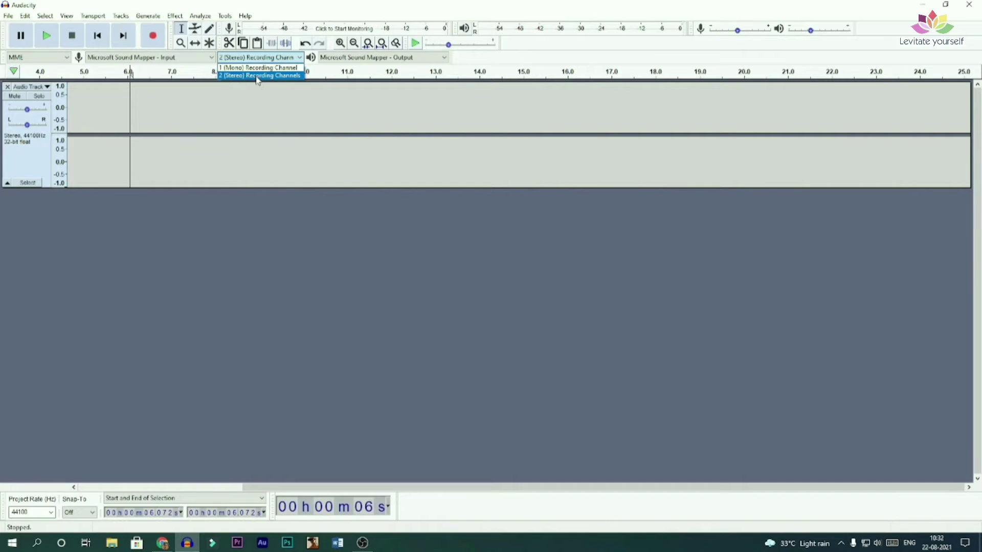
pyautogui.click(258, 75)
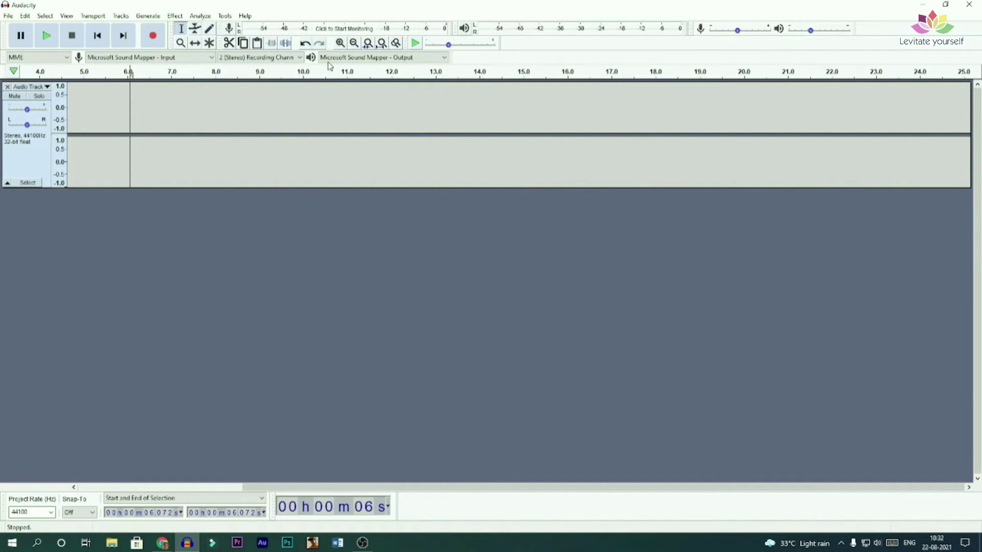
# Step: Choose Microsoft Sound Mapper - Output as the playback device and slightly raise the recording and playback volumes
pyautogui.click(327, 58)
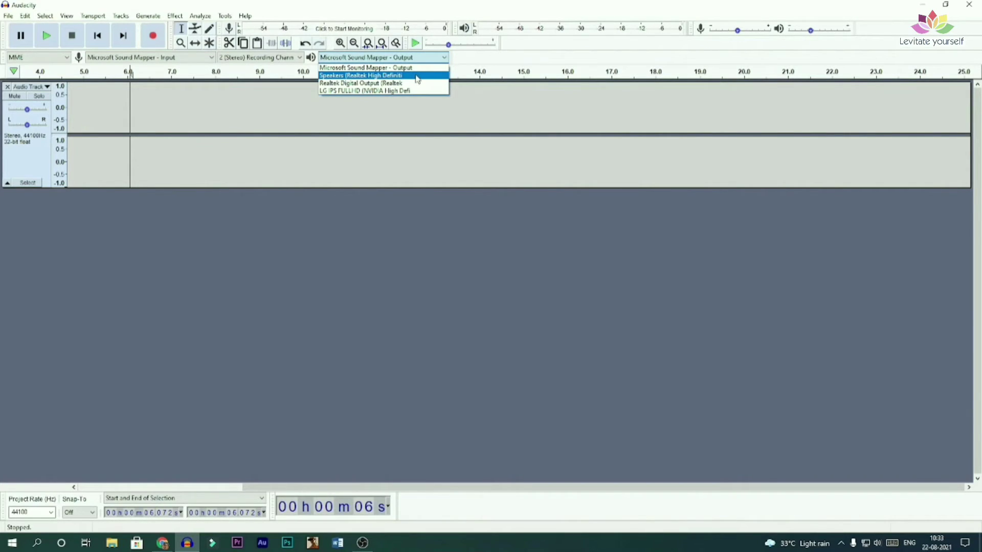
pyautogui.click(384, 68)
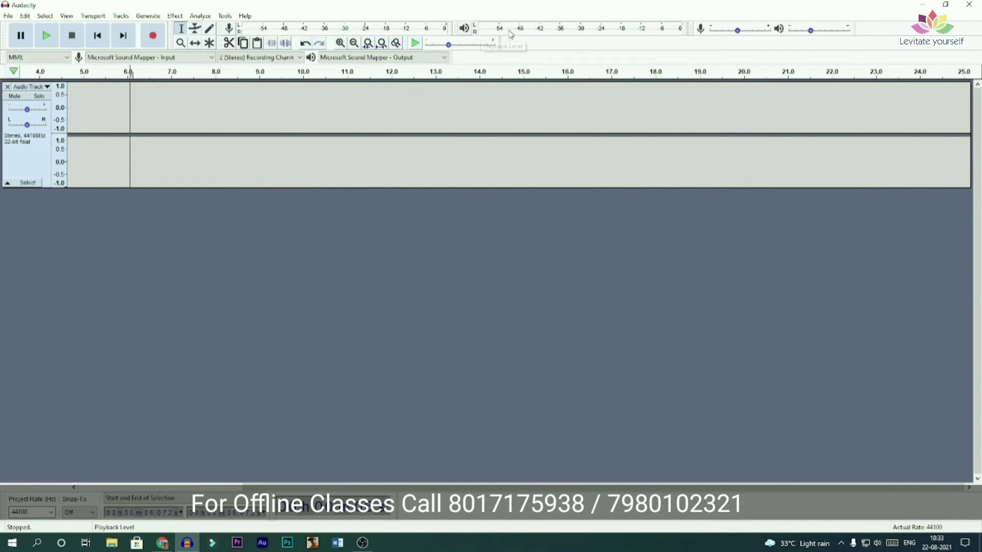
pyautogui.moveTo(737, 30); pyautogui.dragTo(748, 31)
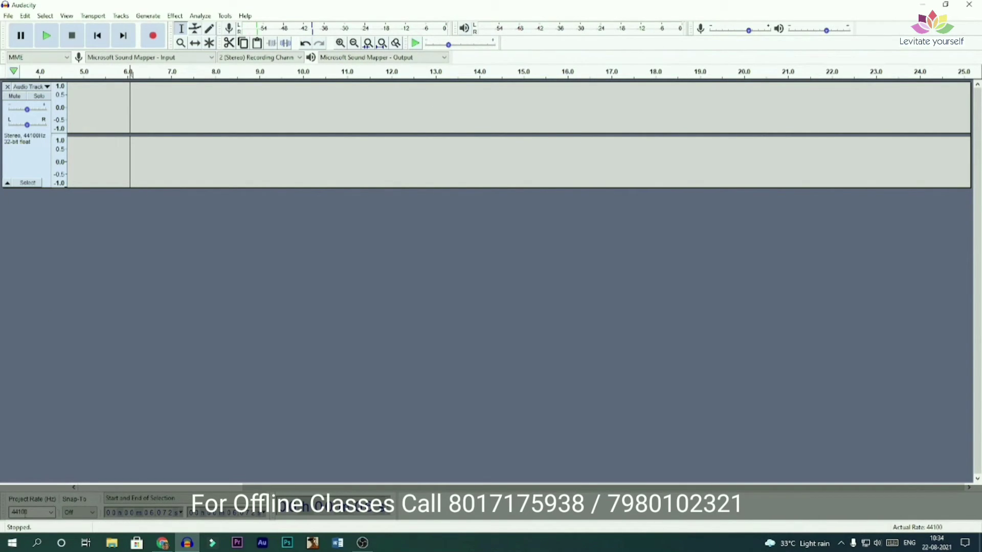
# Step: Set the project rate to 48000 Hz
pyautogui.click(51, 512)
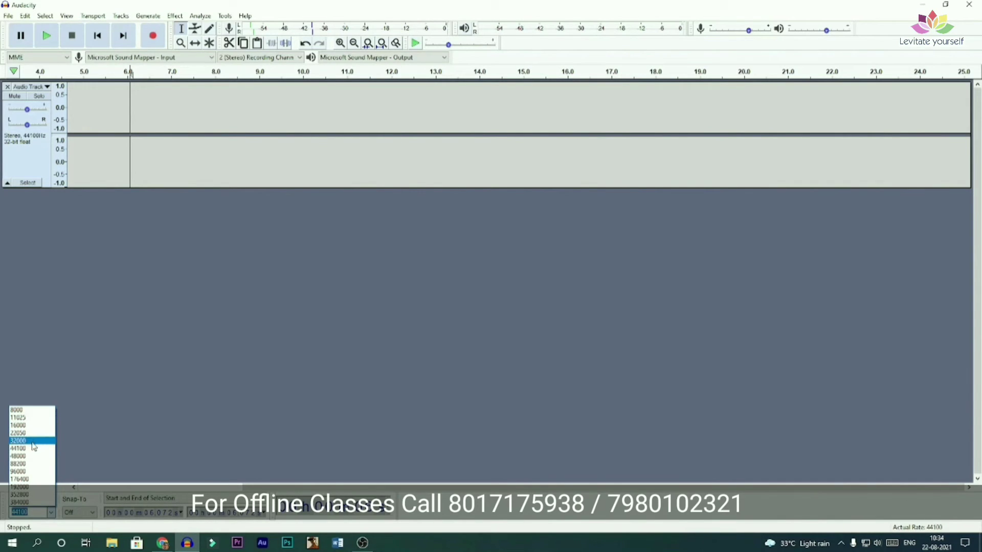
pyautogui.click(26, 456)
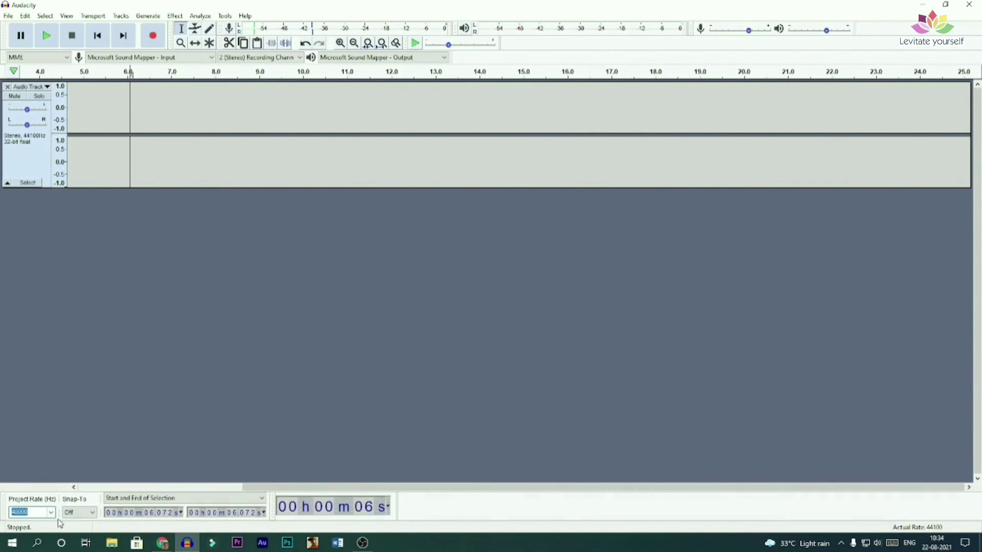
pyautogui.click(53, 514)
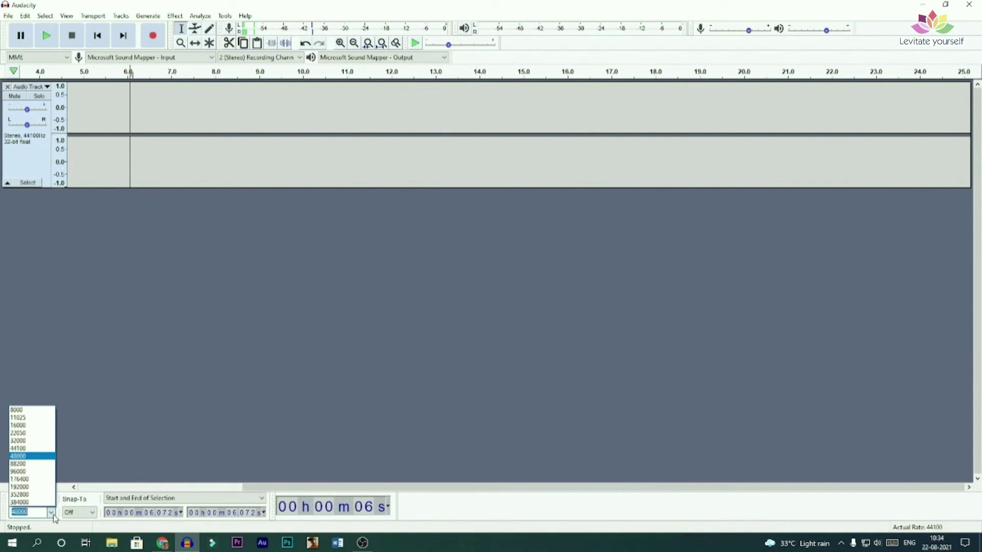
pyautogui.click(23, 503)
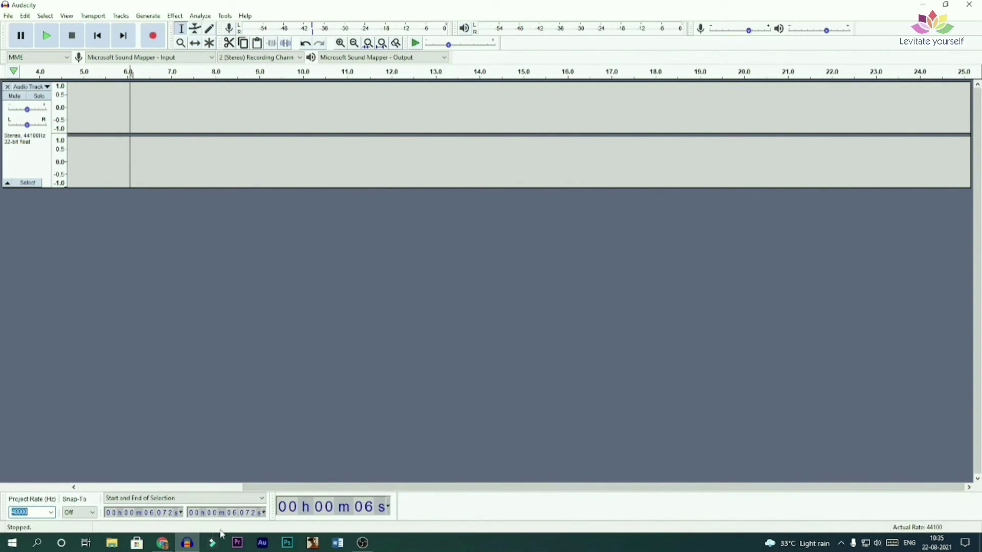
# Step: Display the range as Start and End of Selection, and mark about 4.8 to 13.2 seconds on the audio track before deselecting the track
pyautogui.click(148, 501)
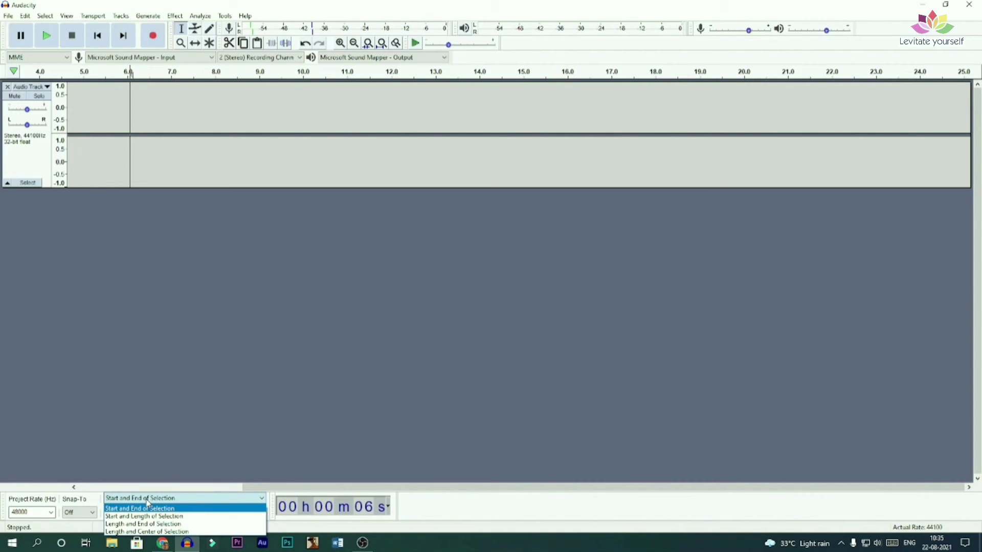
pyautogui.click(189, 508)
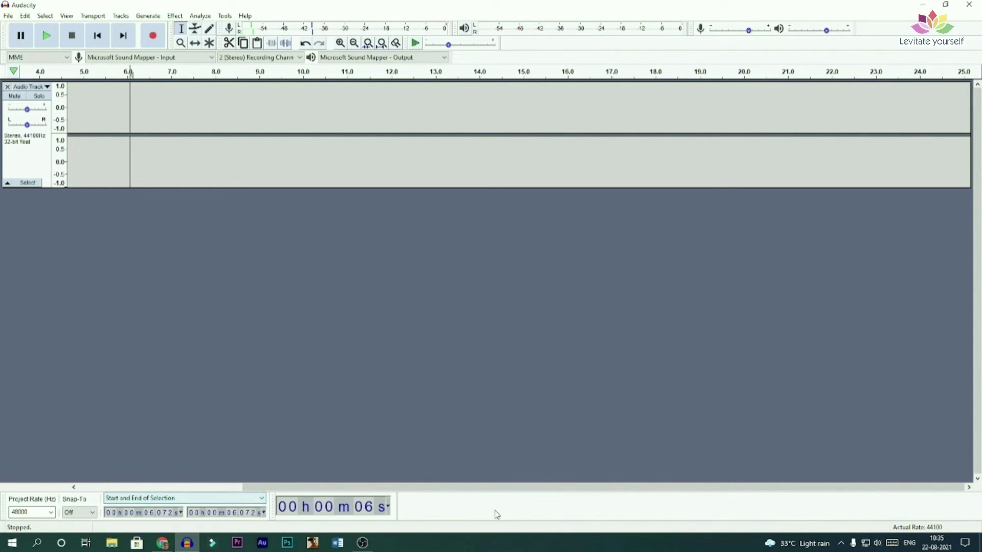
pyautogui.moveTo(74, 111); pyautogui.dragTo(443, 160)
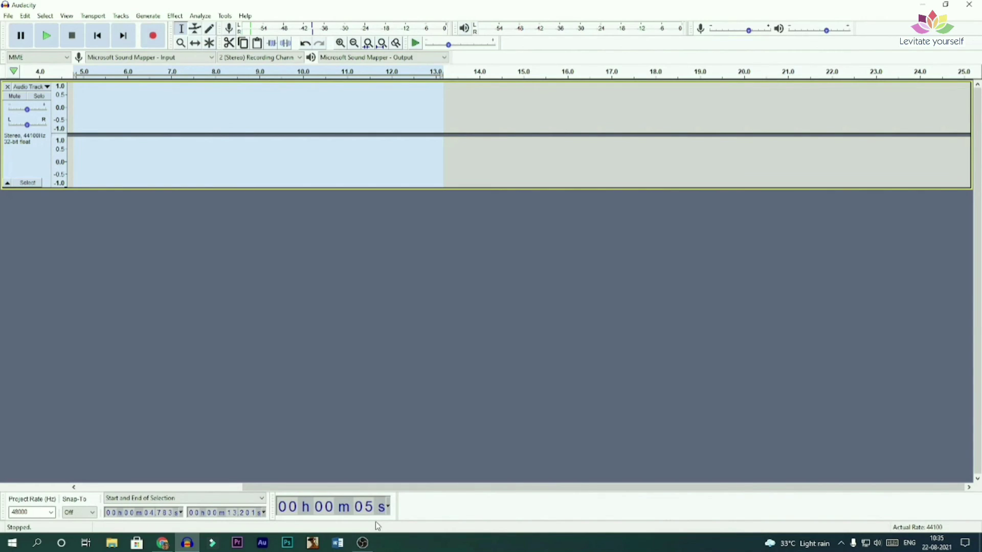
pyautogui.click(443, 330)
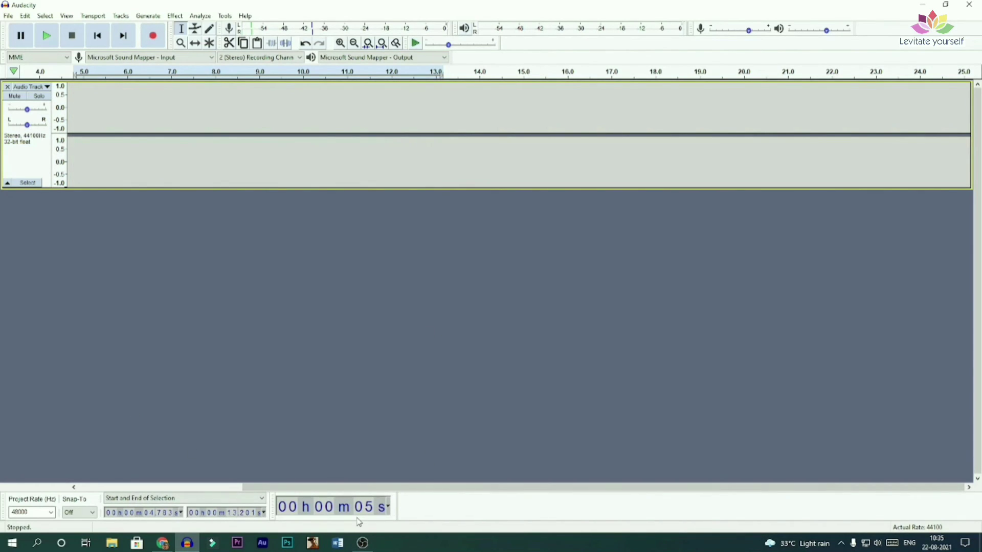